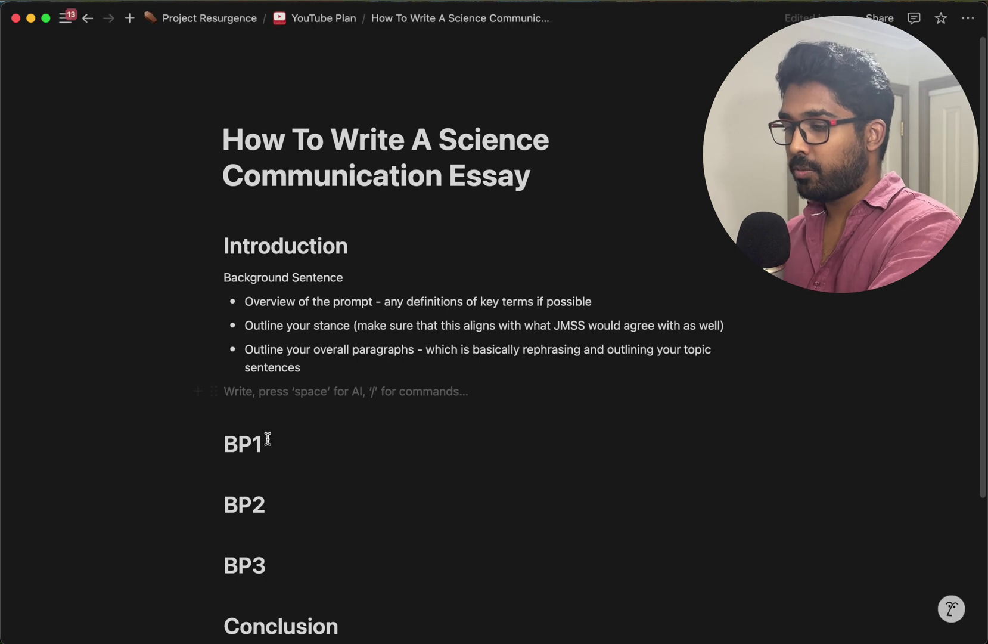
Delete the empty line left below the three Introduction bullets.
key("BackSpace")
Append a dash to the BP1 heading and start a new line beneath BP1 - Past.
left_click(307, 413)
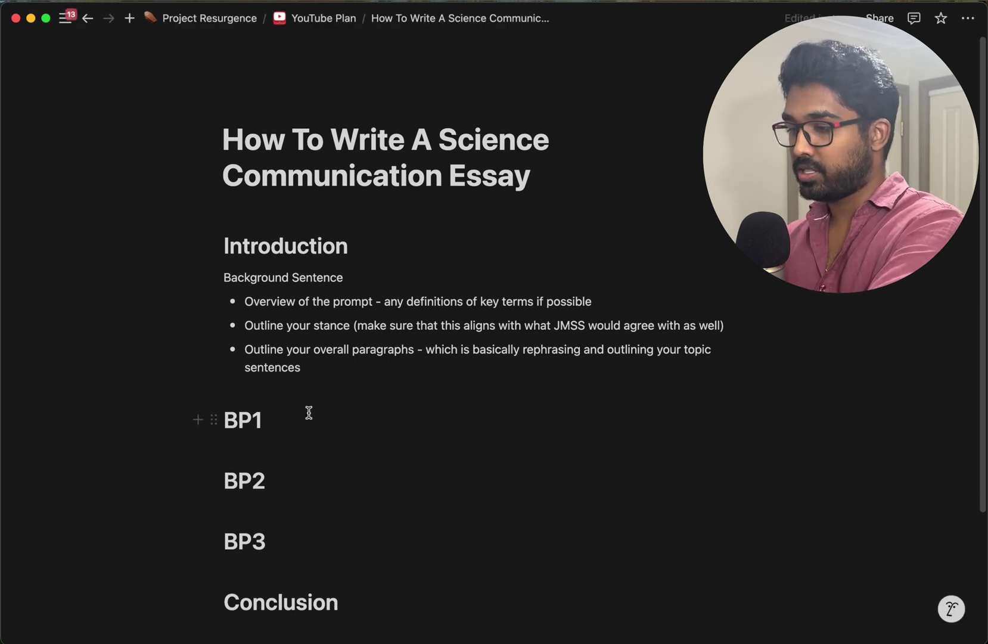
type("- Past")
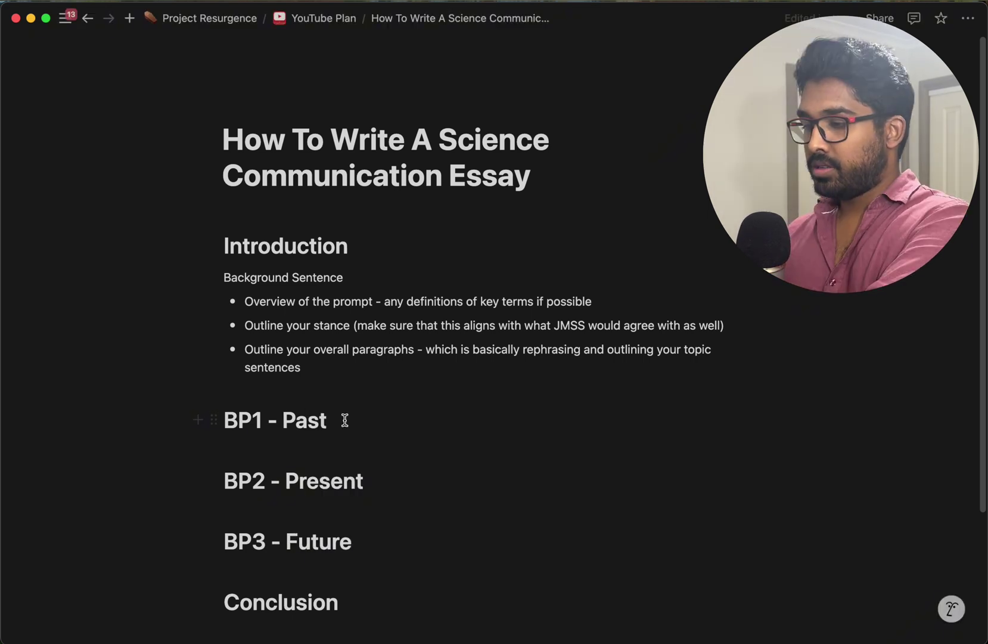
key("Return")
Add BP1 bullets 'Discuss the history of the prompt' and 'Any key discoveries'.
type("- ")
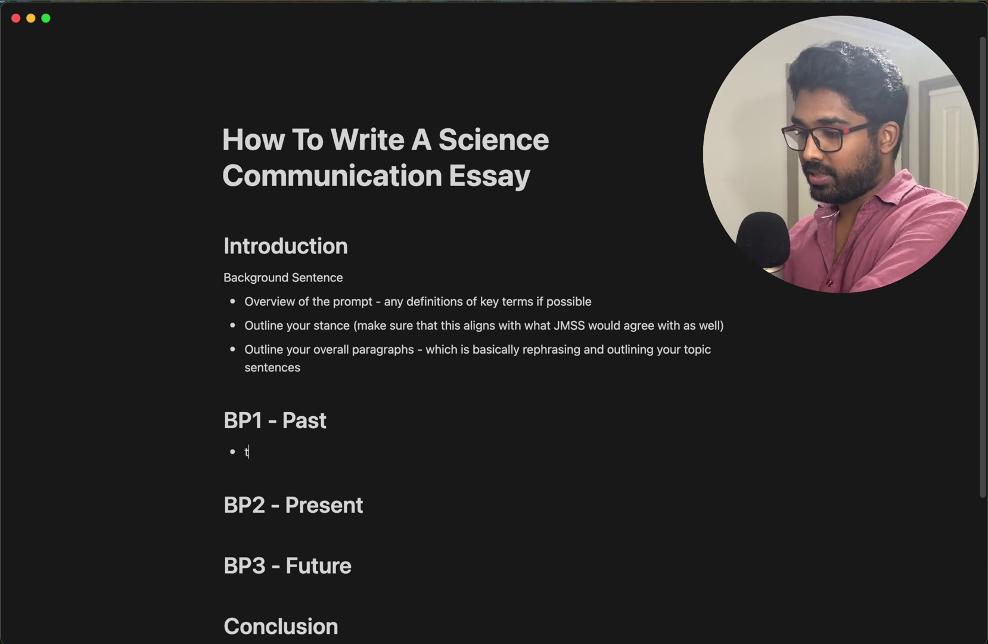
type("Discuss the histroy ofth")
key("BackSpace")
key("BackSpace")
key("BackSpace")
key("BackSpace")
key("BackSpace")
key("BackSpace")
key("BackSpace")
key("BackSpace")
key("BackSpace")
key("BackSpace")
key("BackSpace")
key("BackSpace")
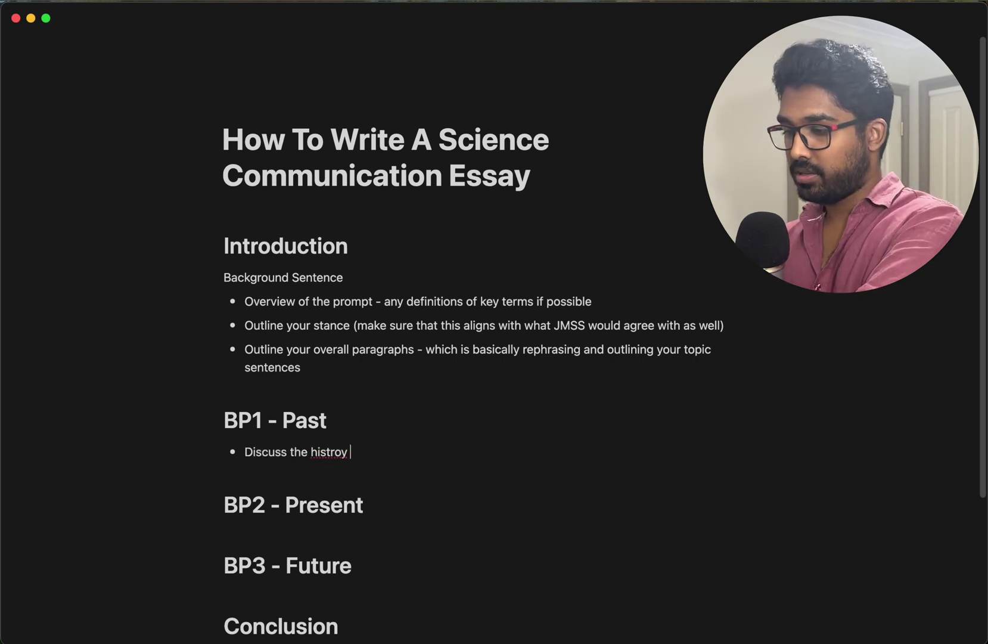
type("history of the prompt")
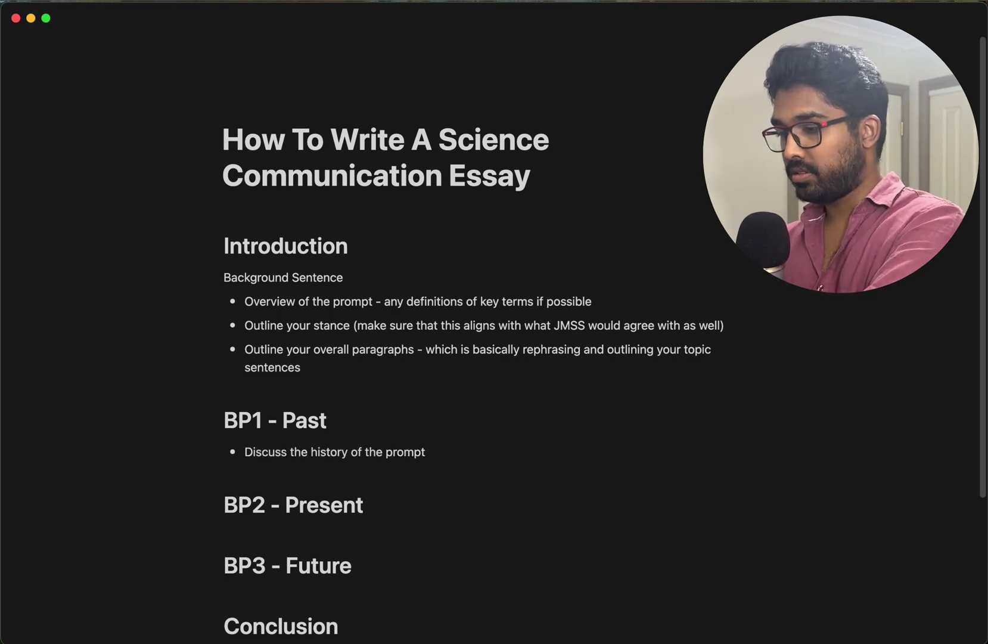
key("Return")
type("Any key discoveries")
key("Return")
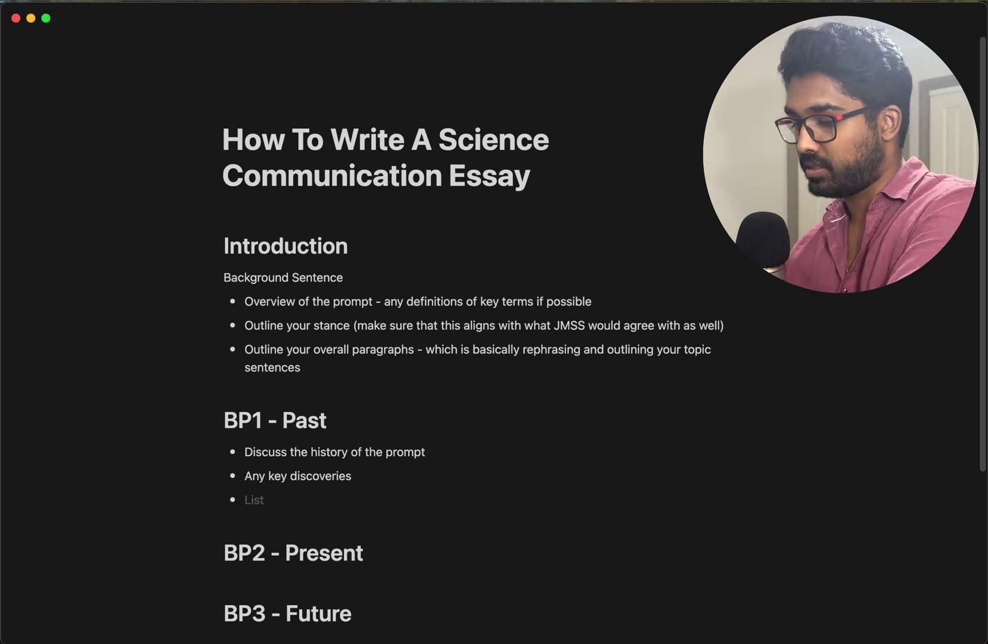
Add the third BP1 bullet 'Framework that we've built up from'.
type("Framework and")
key("BackSpace")
key("BackSpace")
key("BackSpace")
key("BackSpace")
type("that")
type("we've built up from")
scroll(205, 325, "down", 3)
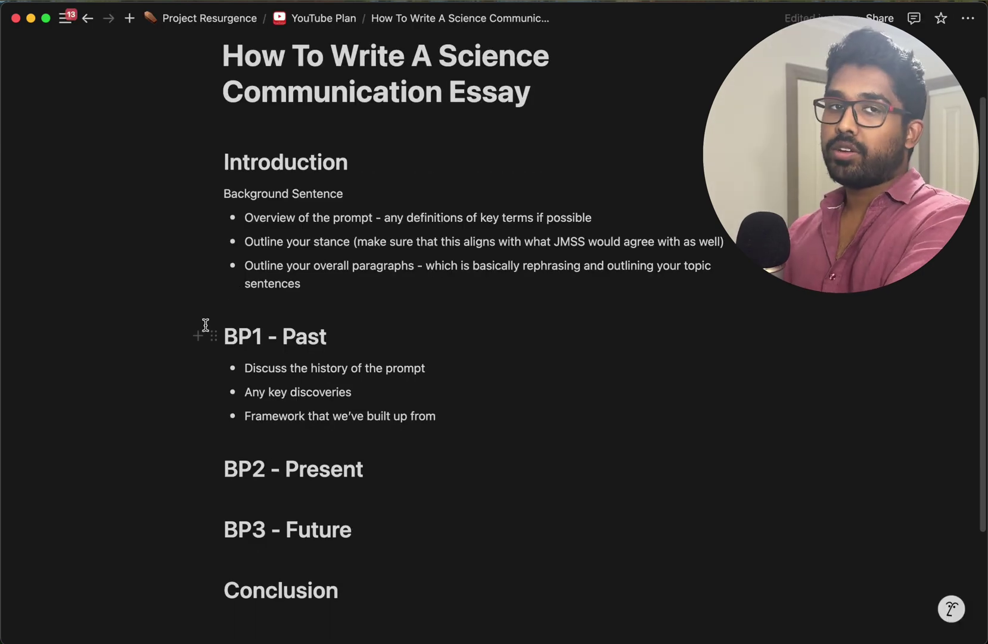